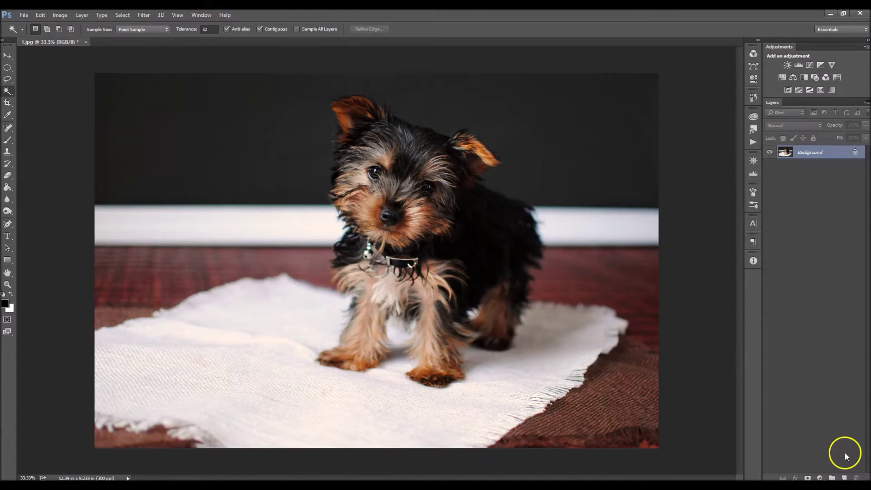
# Add a new empty layer and set up the Elliptical Marquee tool with a 60 px feather and the Normal style
pyautogui.click(843, 477)
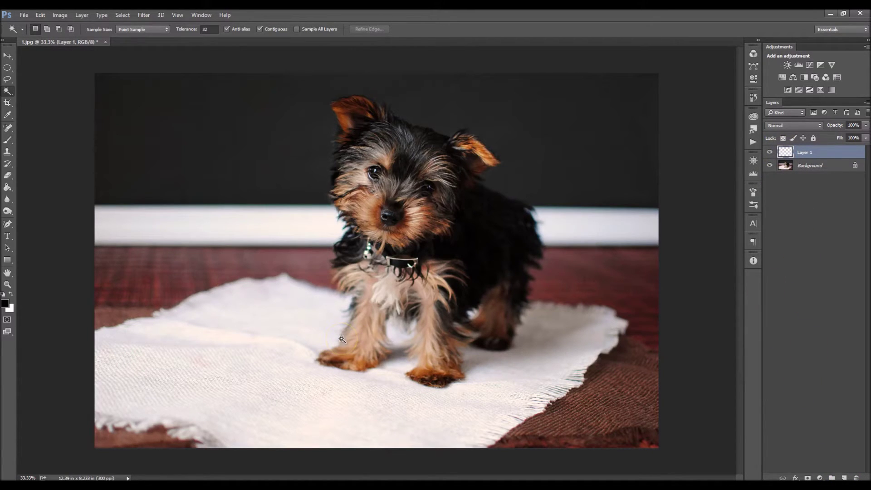
pyautogui.press('m')
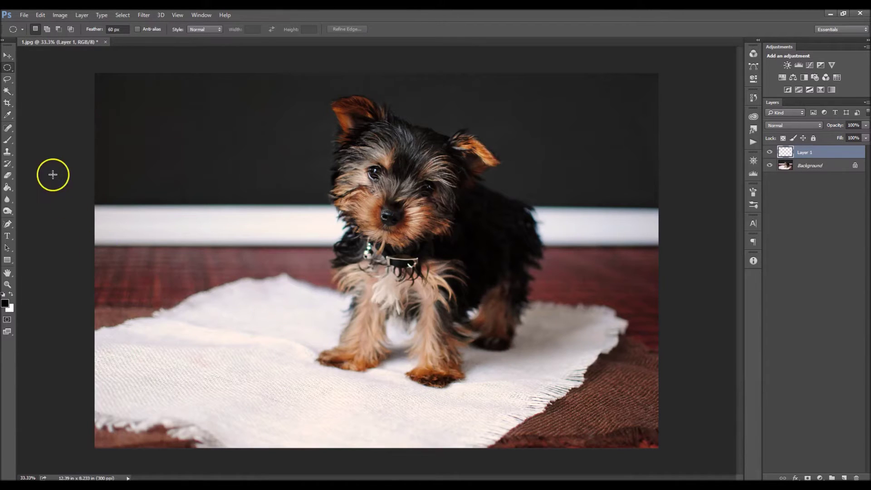
pyautogui.click(8, 69)
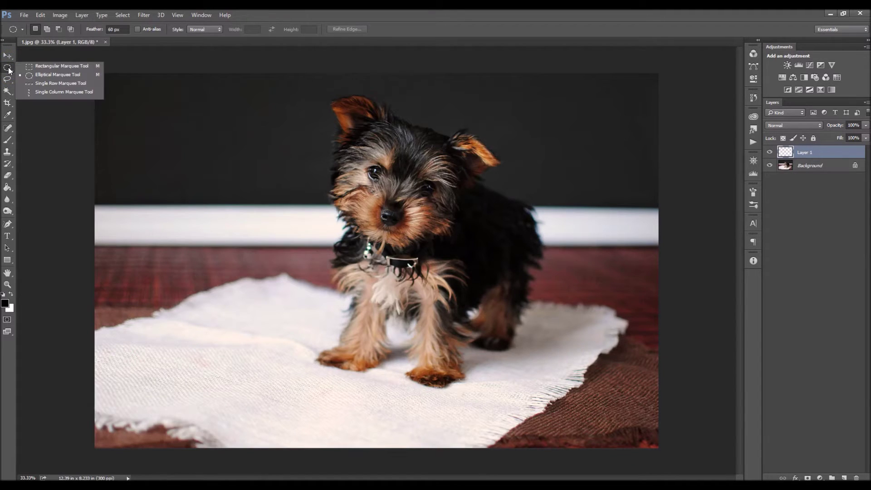
pyautogui.click(60, 77)
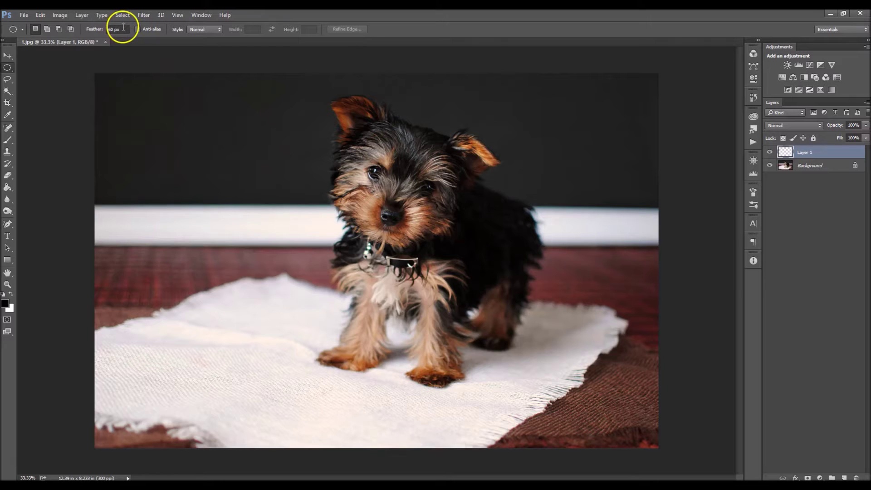
pyautogui.moveTo(124, 29); pyautogui.dragTo(99, 30)
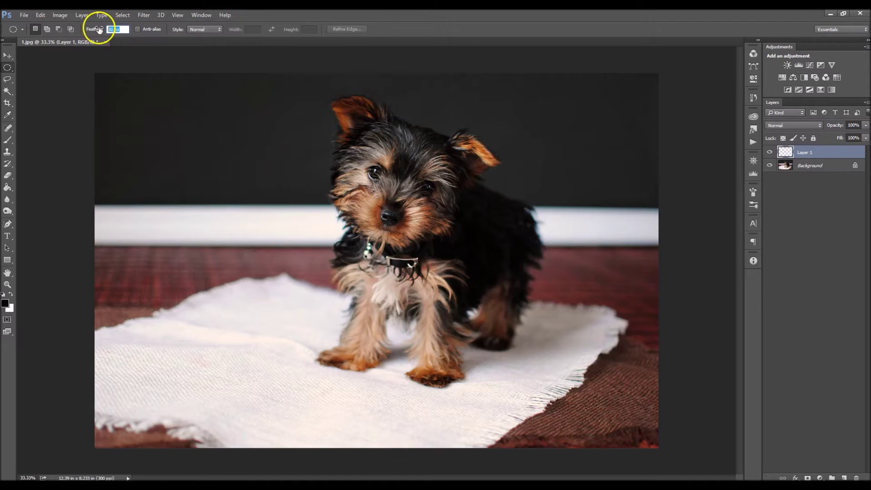
pyautogui.press('Return')
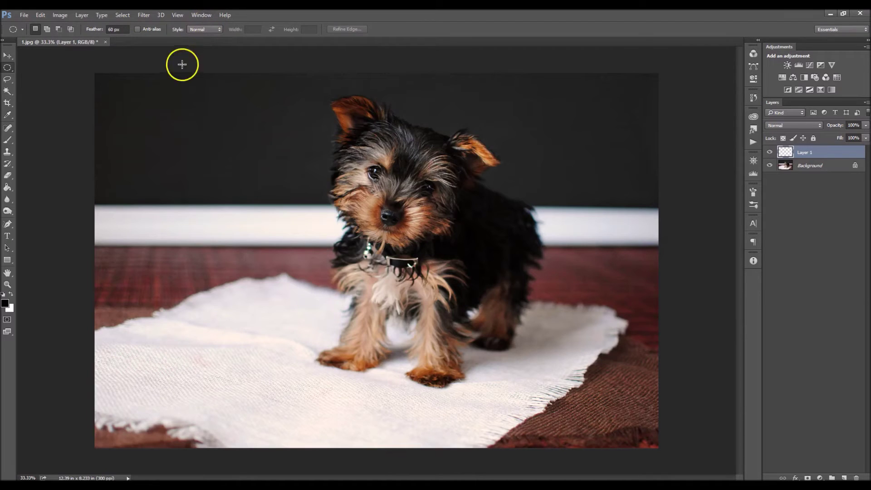
pyautogui.click(196, 33)
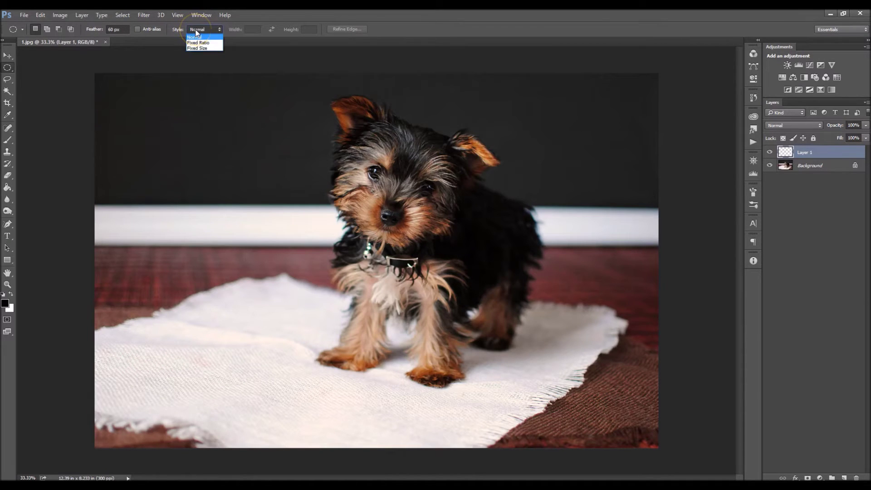
# Select a large ellipse around the puppy, centre it vertically on the photo, and invert the selection
pyautogui.moveTo(190, 96); pyautogui.dragTo(629, 437)
pyautogui.moveTo(429, 241); pyautogui.dragTo(405, 232)
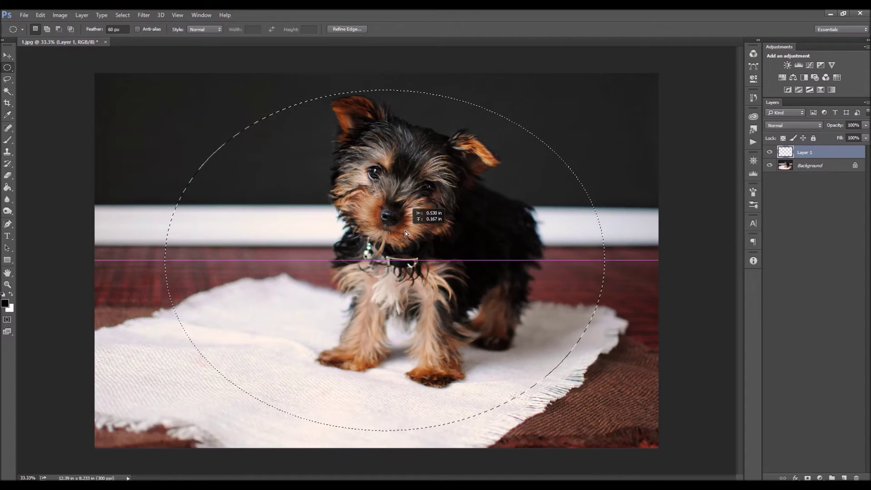
pyautogui.moveTo(405, 231); pyautogui.dragTo(405, 231)
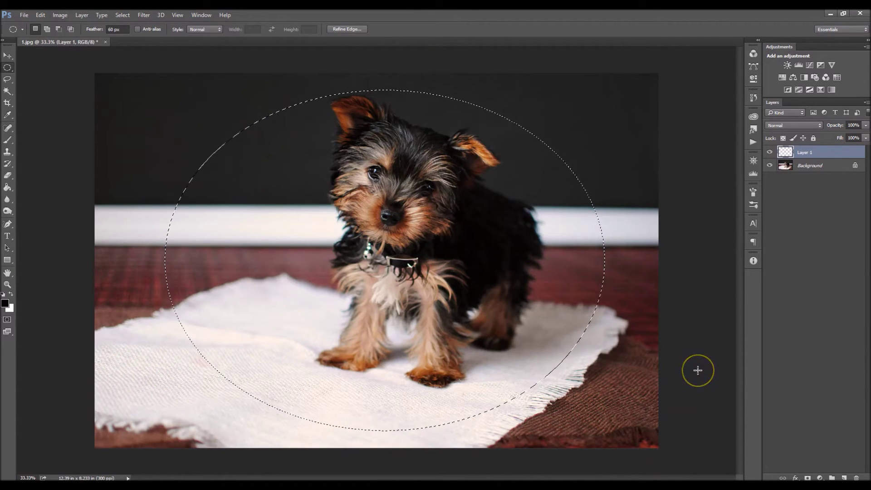
pyautogui.rightClick(600, 310)
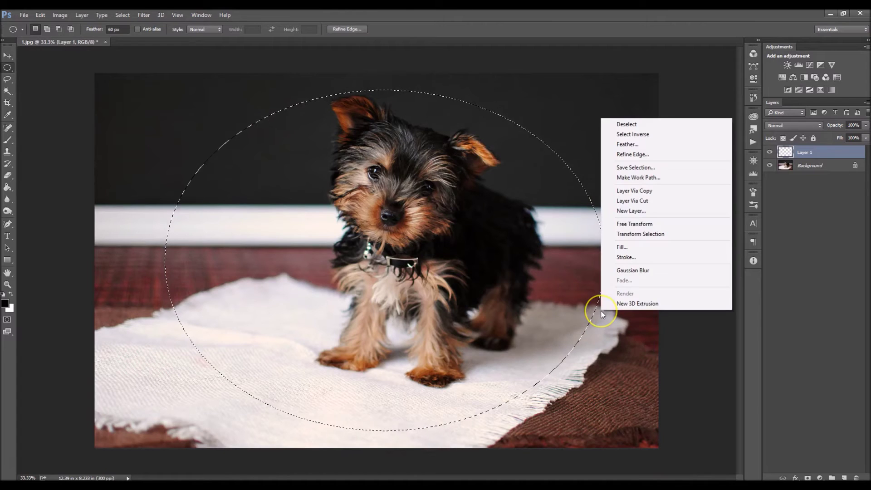
pyautogui.click(643, 134)
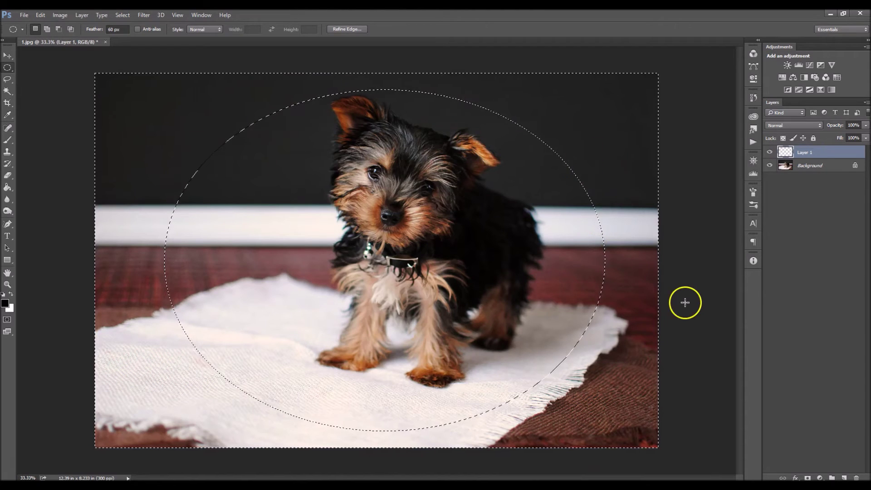
# Add a Curves adjustment layer for the area outside the ellipse and darken it with a point at input 144, output 111
pyautogui.click(811, 65)
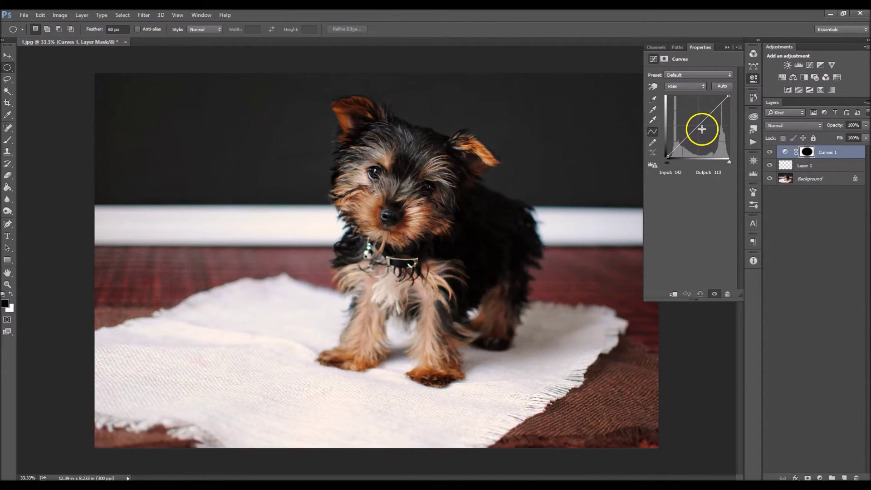
pyautogui.moveTo(699, 129); pyautogui.dragTo(702, 130)
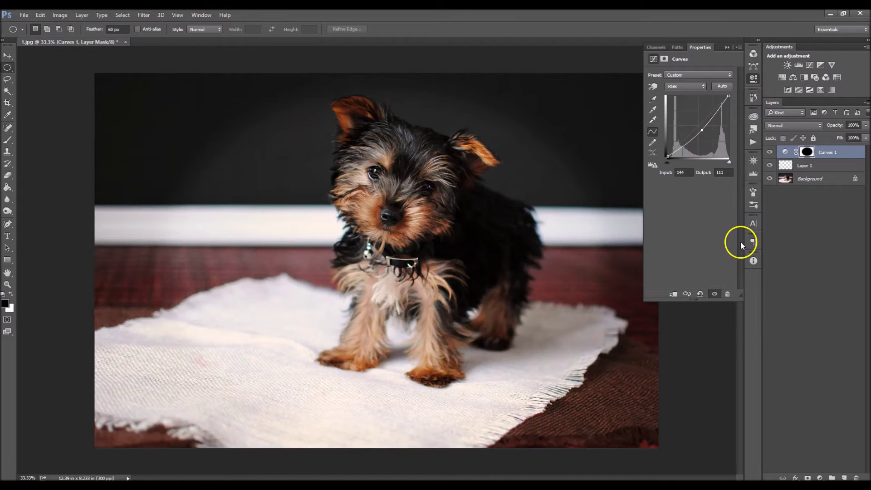
pyautogui.click(687, 294)
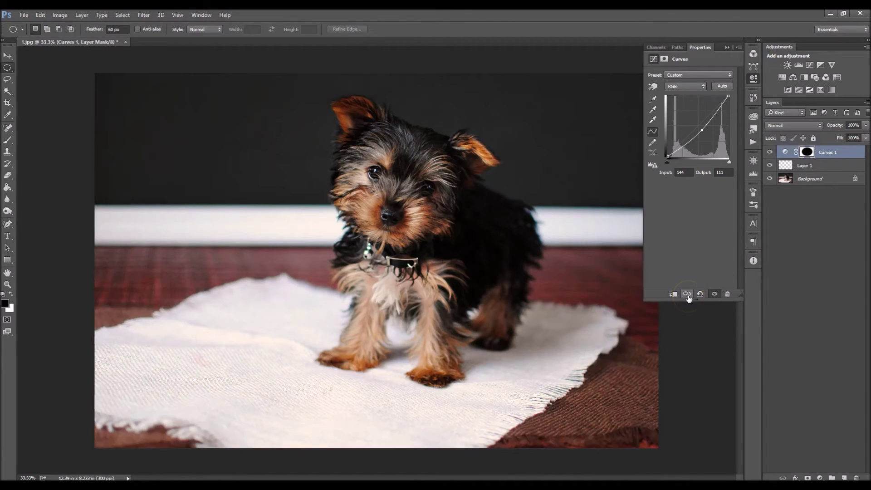
pyautogui.click(687, 295)
pyautogui.click(726, 47)
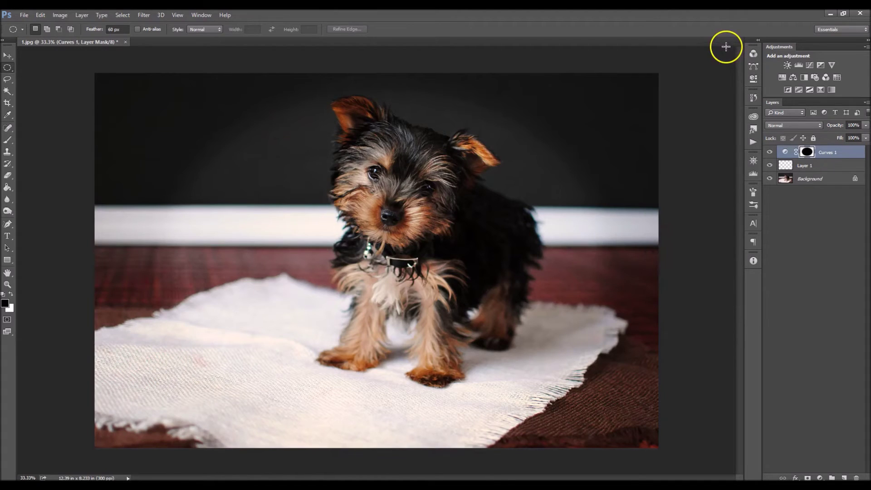
# Lower the Curves 1 layer's opacity to 73% and toggle its visibility to compare the result
pyautogui.click(865, 125)
pyautogui.moveTo(865, 137); pyautogui.dragTo(853, 141)
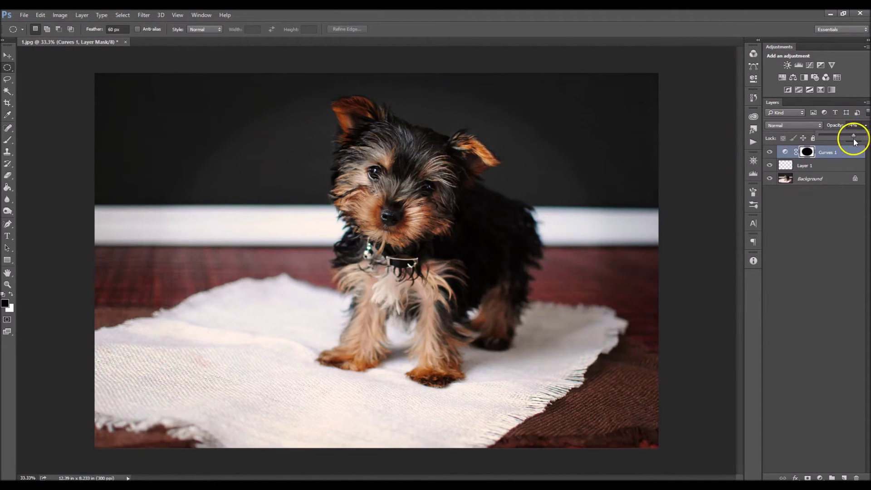
pyautogui.click(769, 153)
pyautogui.click(768, 152)
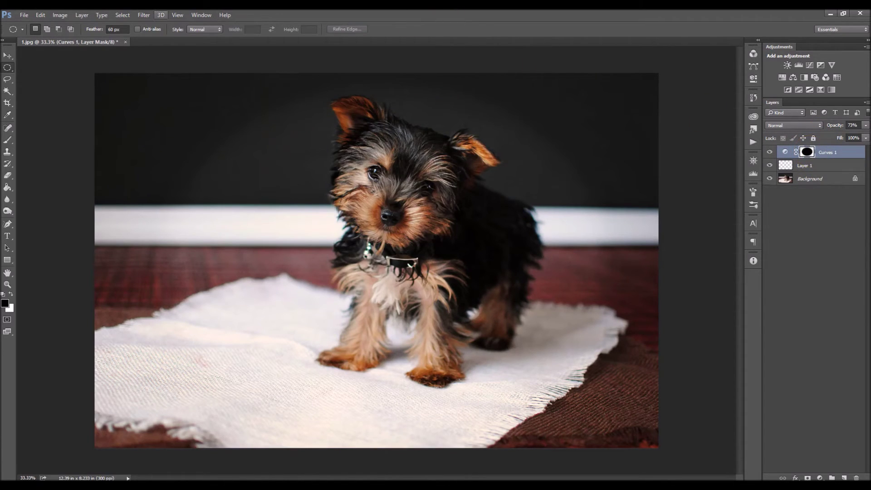
# Soften the Curves 1 layer mask with a Gaussian Blur of about 33 pixels radius, comparing it with the preview off and on
pyautogui.click(147, 16)
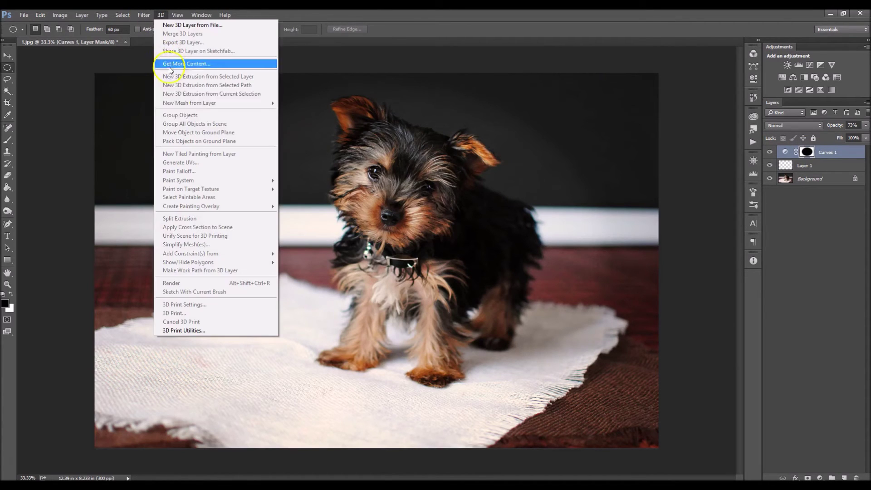
pyautogui.moveTo(166, 116)
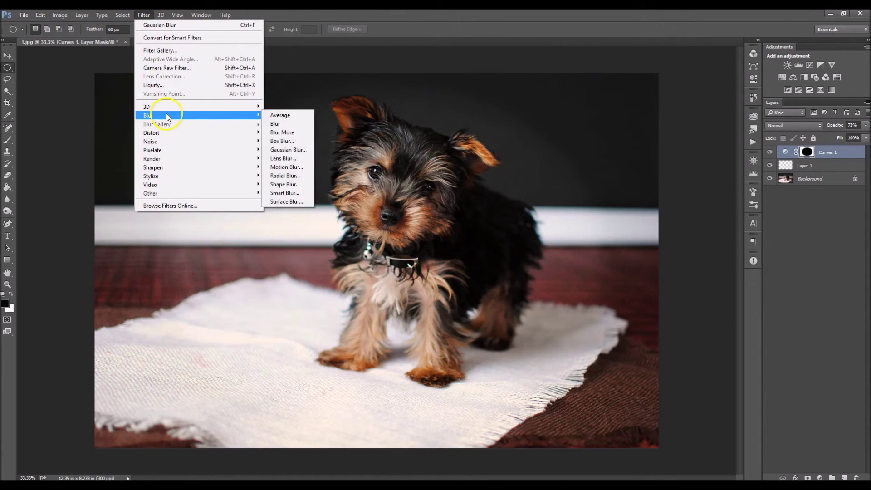
pyautogui.click(291, 151)
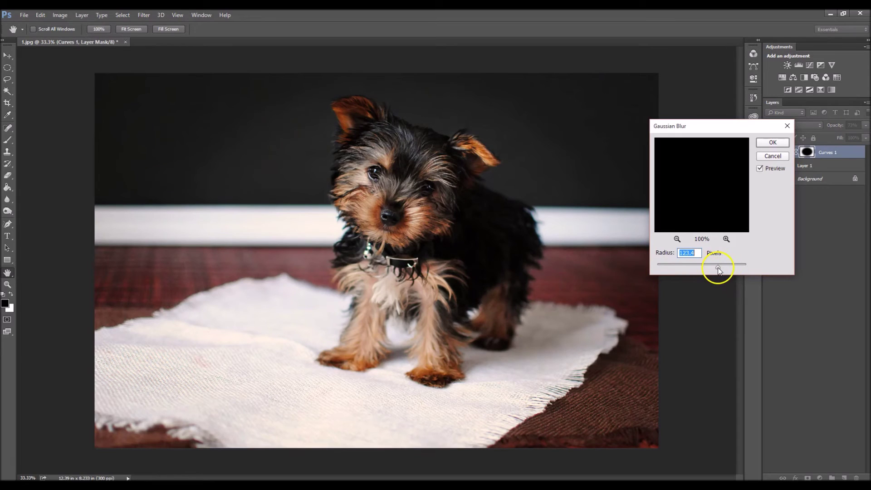
pyautogui.moveTo(716, 266); pyautogui.dragTo(635, 266)
pyautogui.moveTo(679, 267); pyautogui.dragTo(689, 266)
pyautogui.click(760, 169)
pyautogui.click(760, 169)
pyautogui.moveTo(699, 267); pyautogui.dragTo(702, 267)
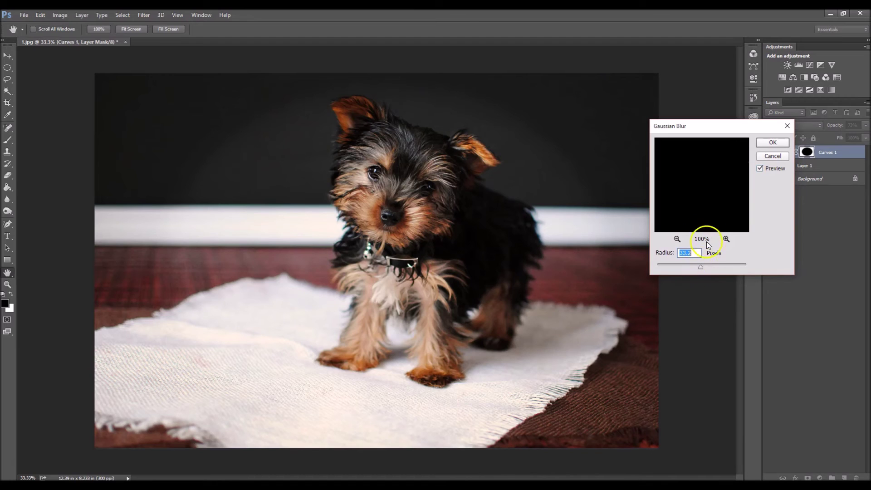
pyautogui.click(759, 170)
pyautogui.click(768, 144)
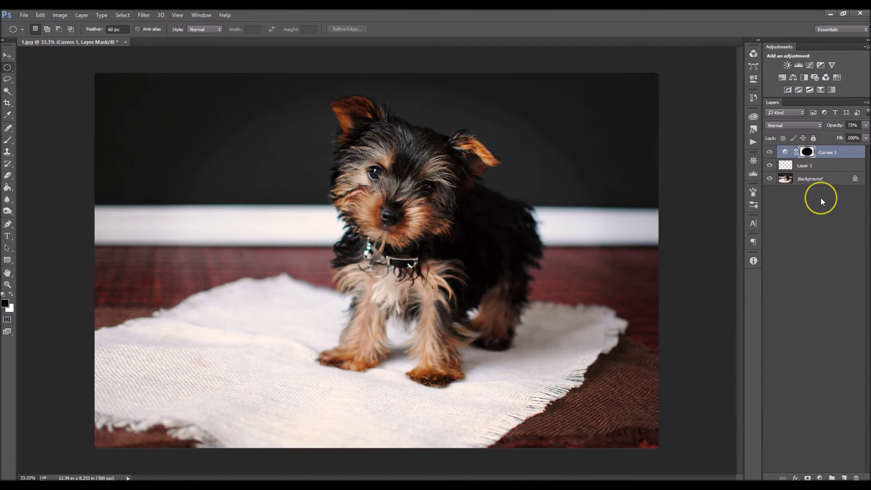
# Try a duplicate of the Curves 1 layer at a lower opacity, and delete the copy
pyautogui.hotkey('ctrl', 'j')
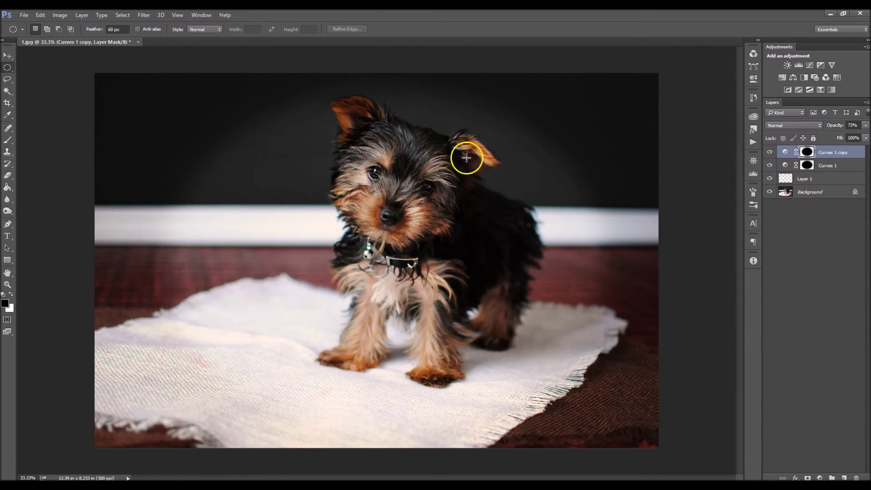
pyautogui.click(865, 125)
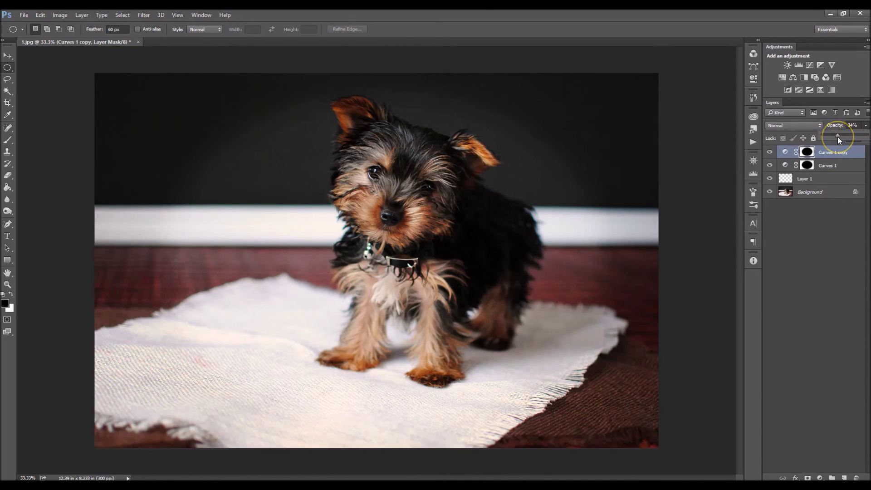
pyautogui.moveTo(854, 137); pyautogui.dragTo(837, 140)
pyautogui.press('Escape')
pyautogui.click(784, 152)
pyautogui.click(855, 477)
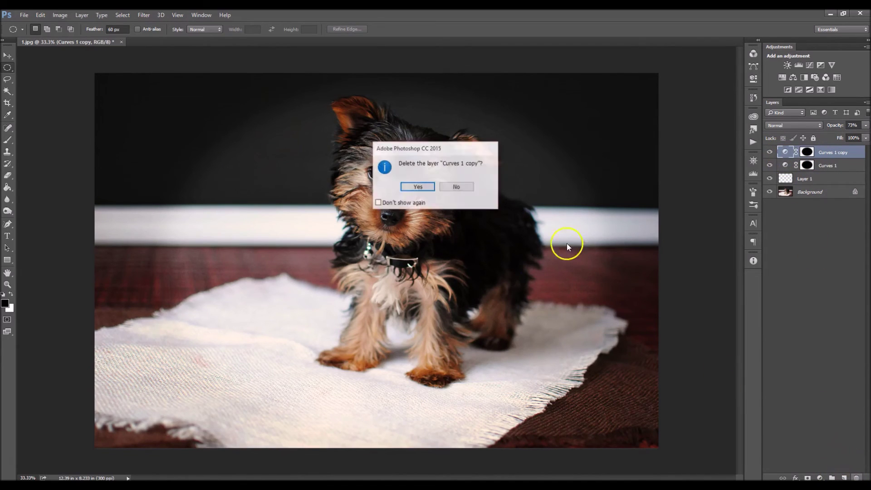
pyautogui.click(417, 188)
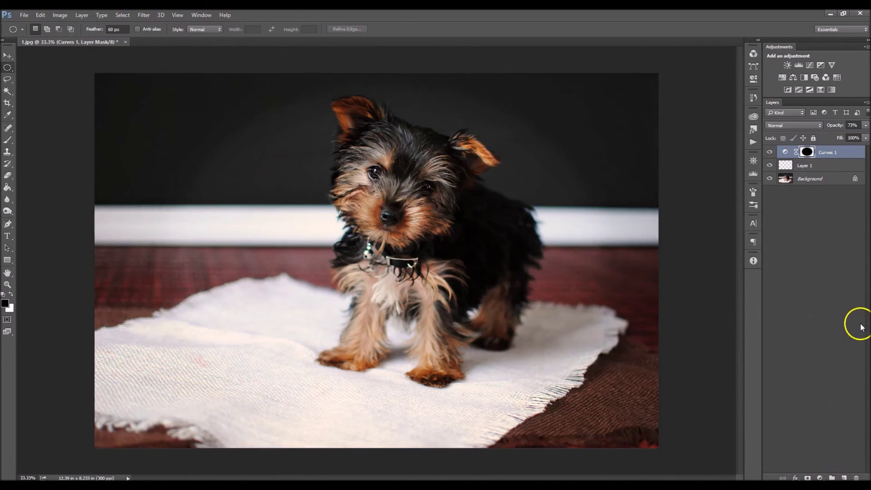
# Change the Curves 1 layer's blend mode to Multiply and reduce its opacity to 4%
pyautogui.click(778, 126)
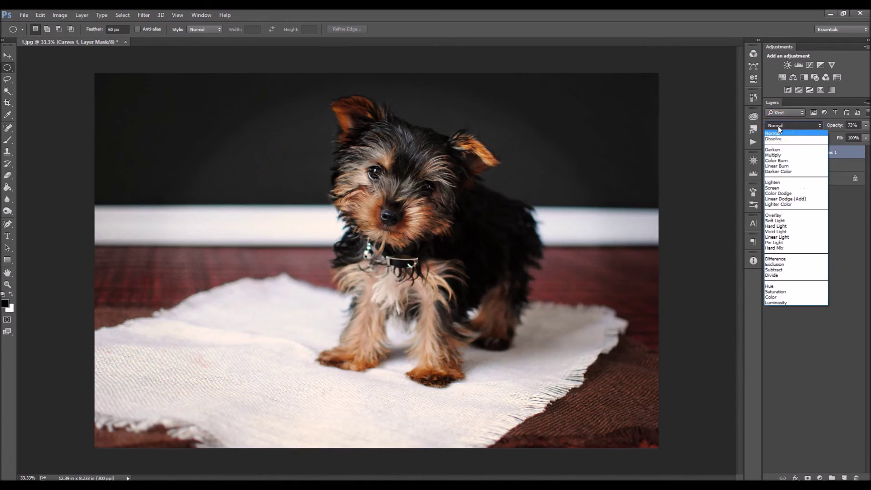
pyautogui.click(778, 155)
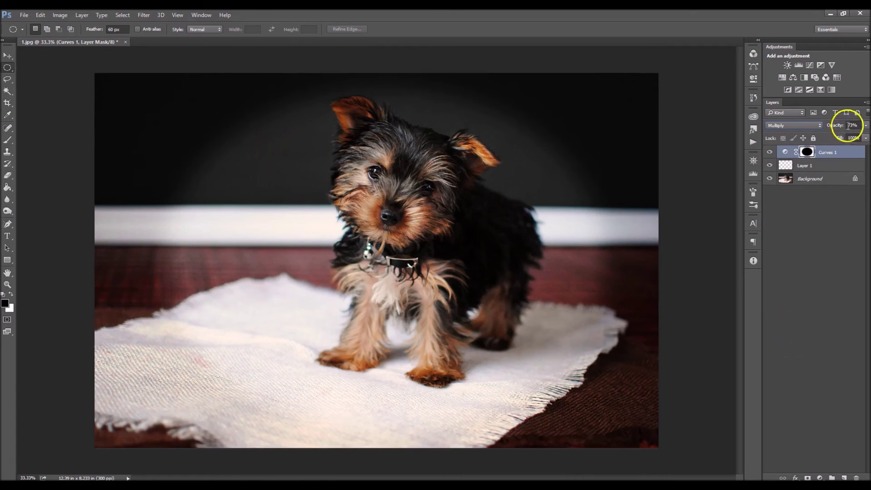
pyautogui.click(865, 125)
pyautogui.moveTo(856, 137); pyautogui.dragTo(848, 136)
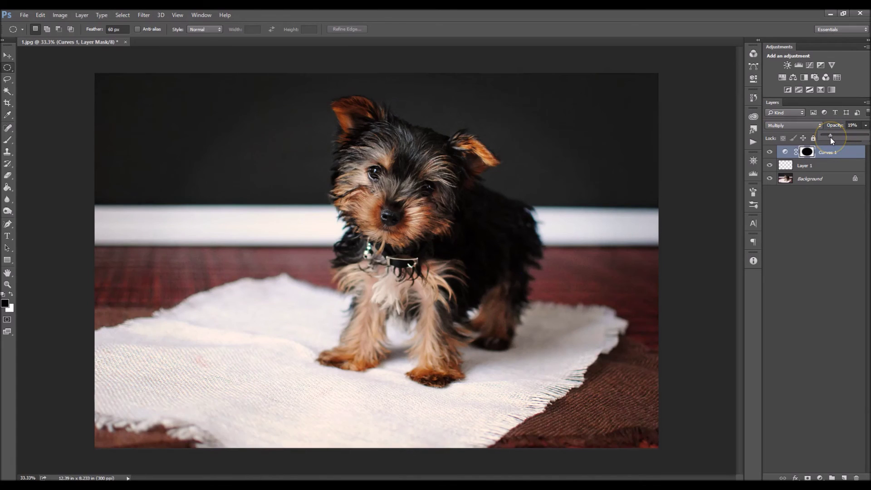
pyautogui.moveTo(826, 137); pyautogui.dragTo(813, 138)
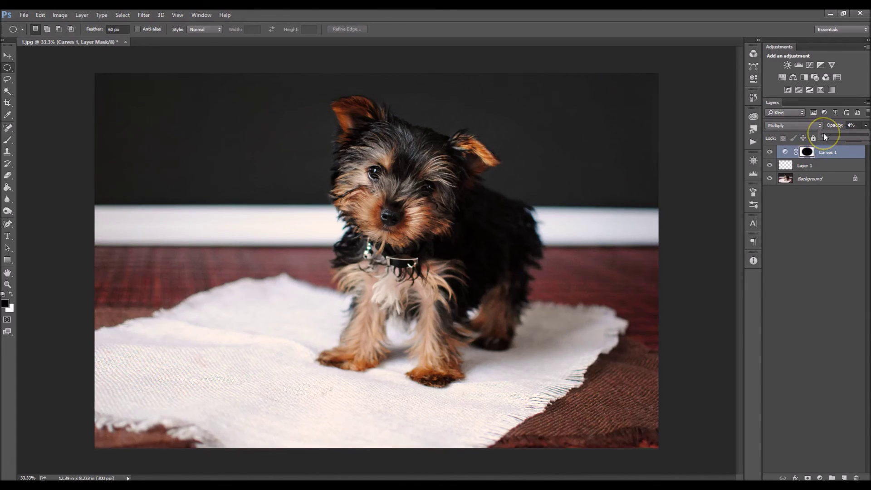
# Flatten the image into the Background layer
pyautogui.click(814, 167)
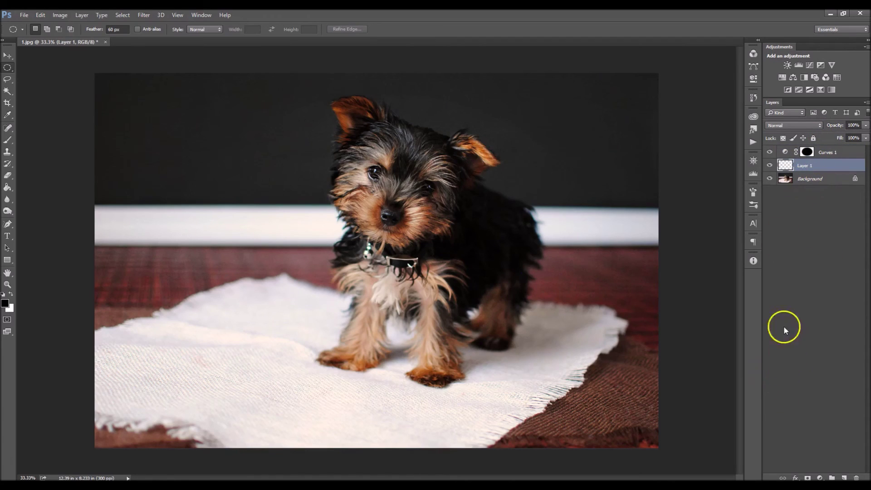
pyautogui.rightClick(803, 180)
pyautogui.click(796, 279)
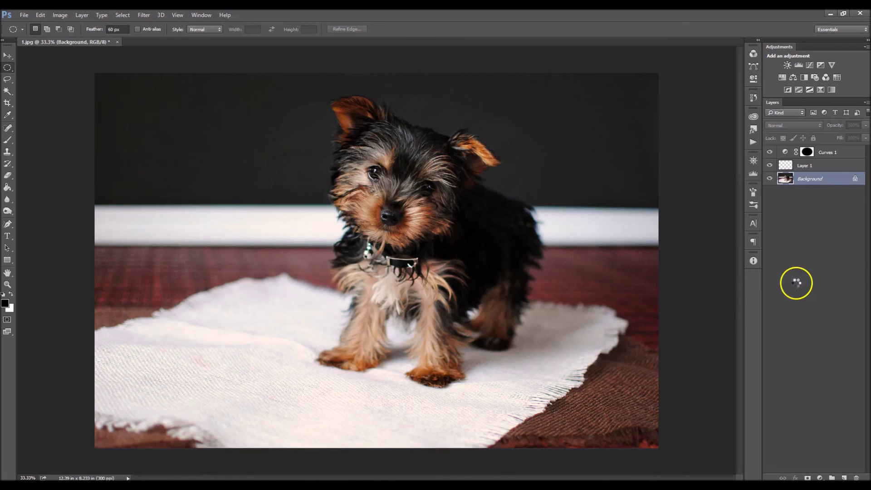